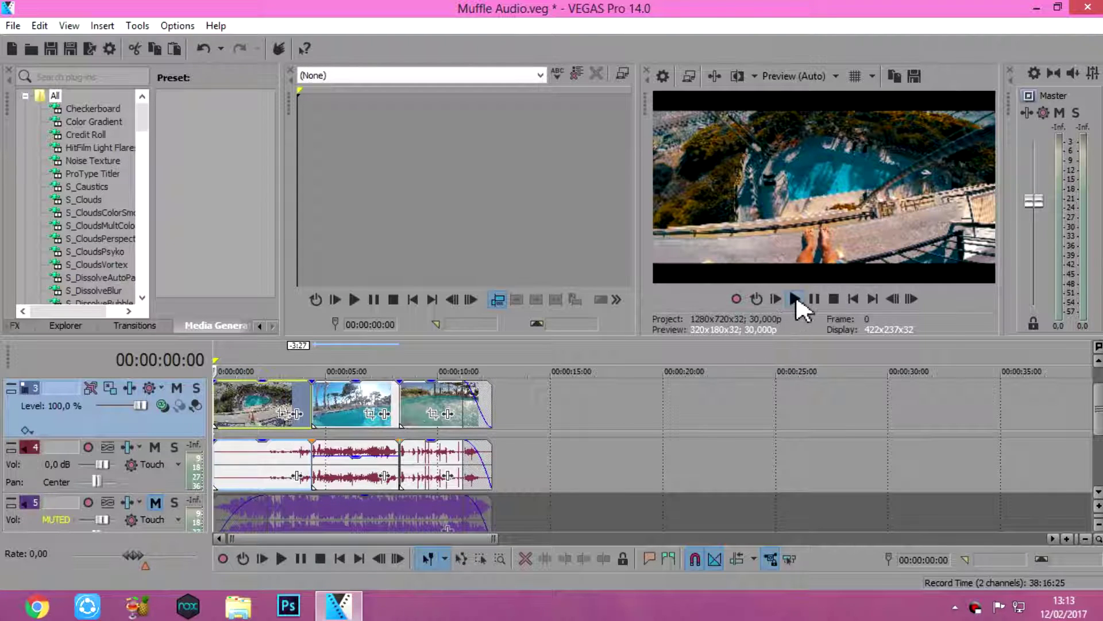
# Preview the project from the start through the middle clip to hear the original audio
pyautogui.click(796, 299)
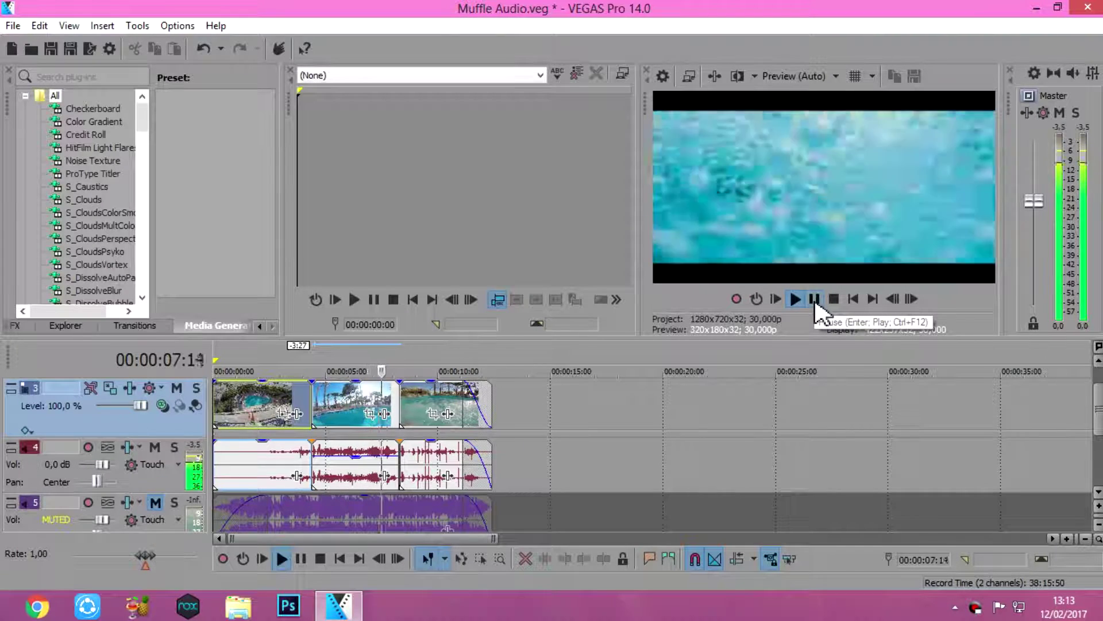
pyautogui.click(814, 299)
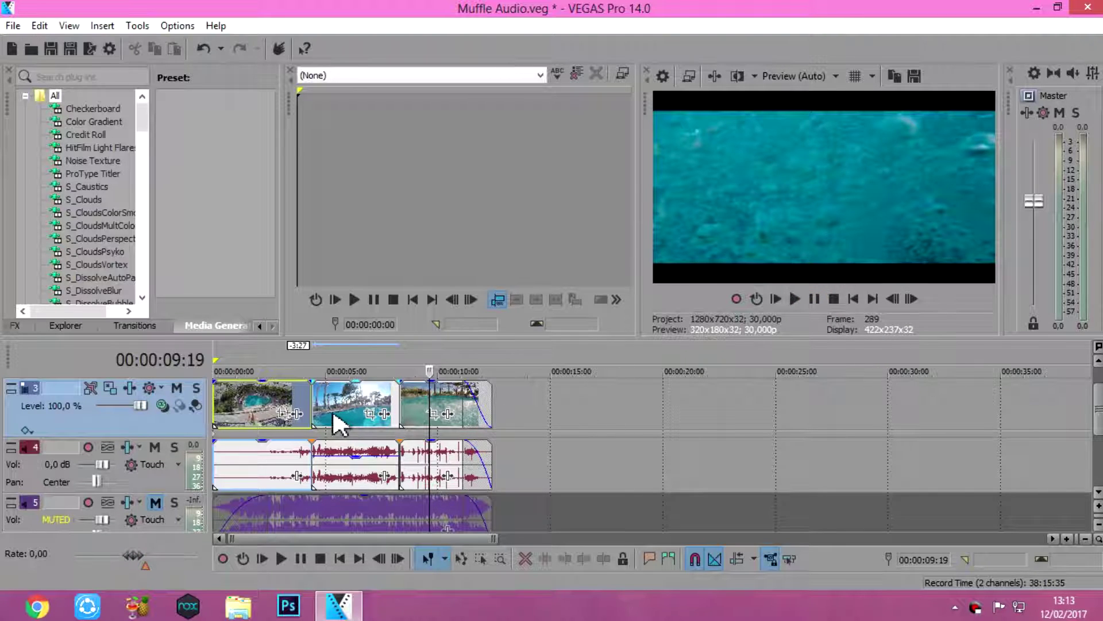
# Check the cut points at the start and end of the middle video clip, including the Split option
pyautogui.click(315, 406)
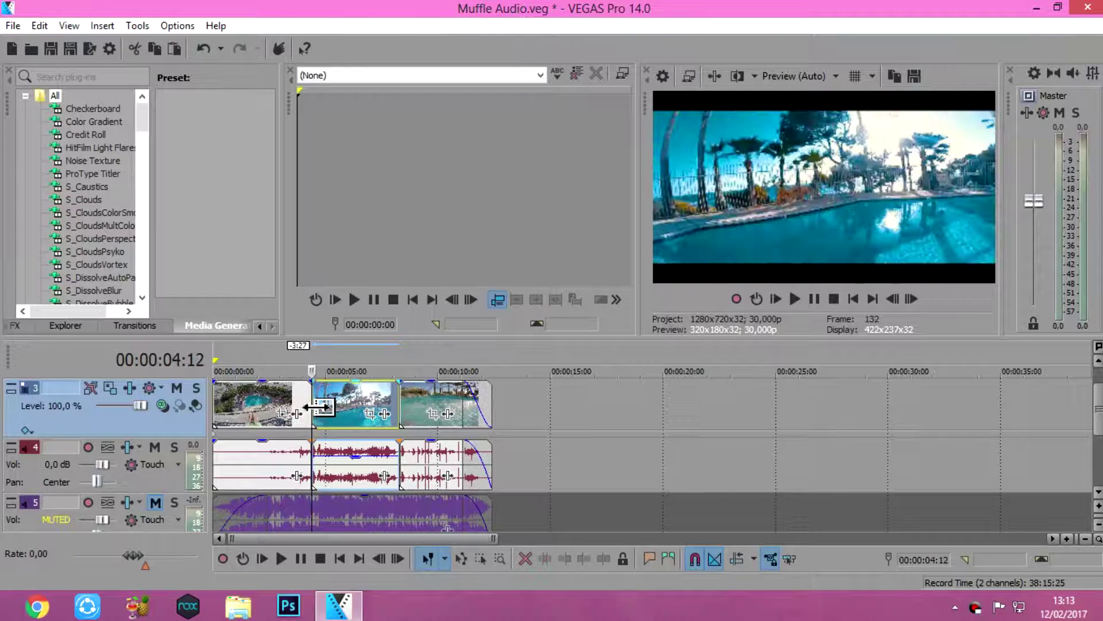
pyautogui.rightClick(316, 406)
pyautogui.click(370, 339)
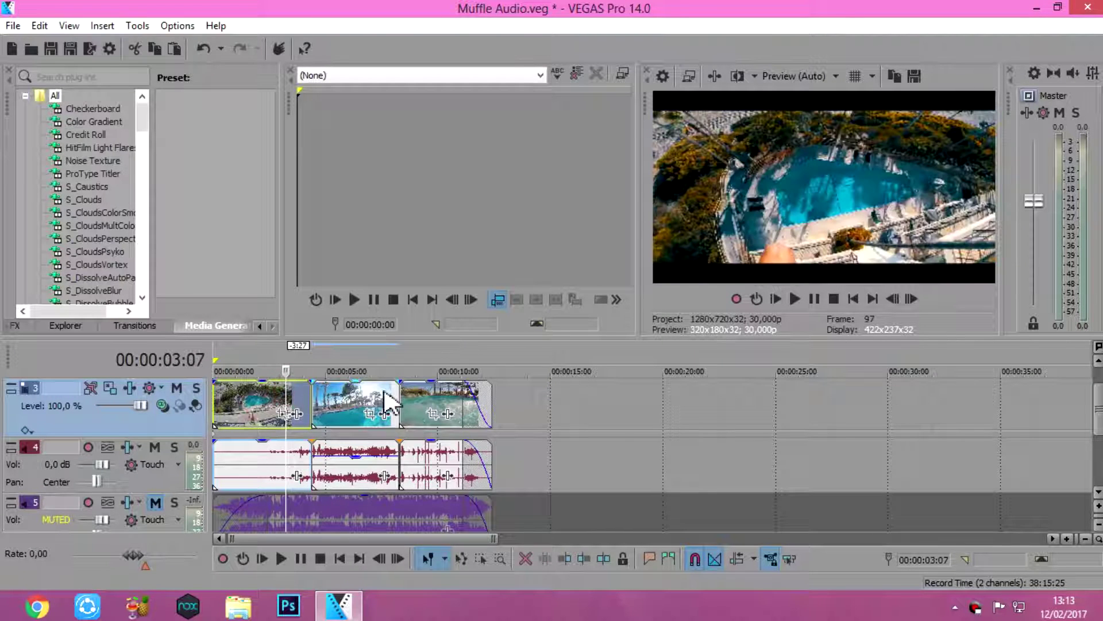
pyautogui.click(389, 395)
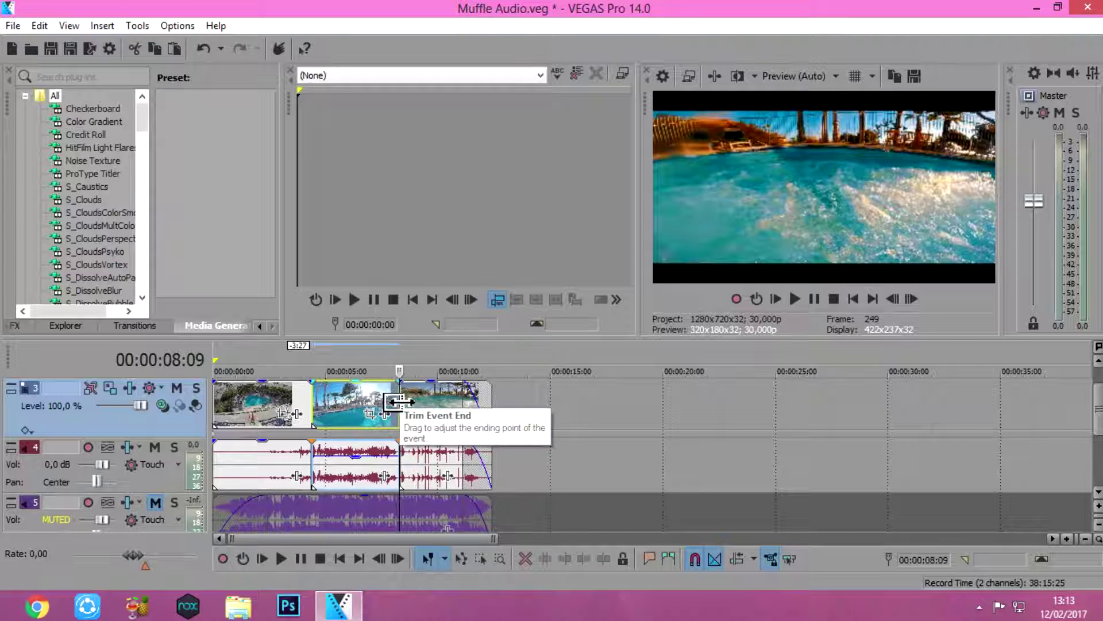
pyautogui.rightClick(402, 405)
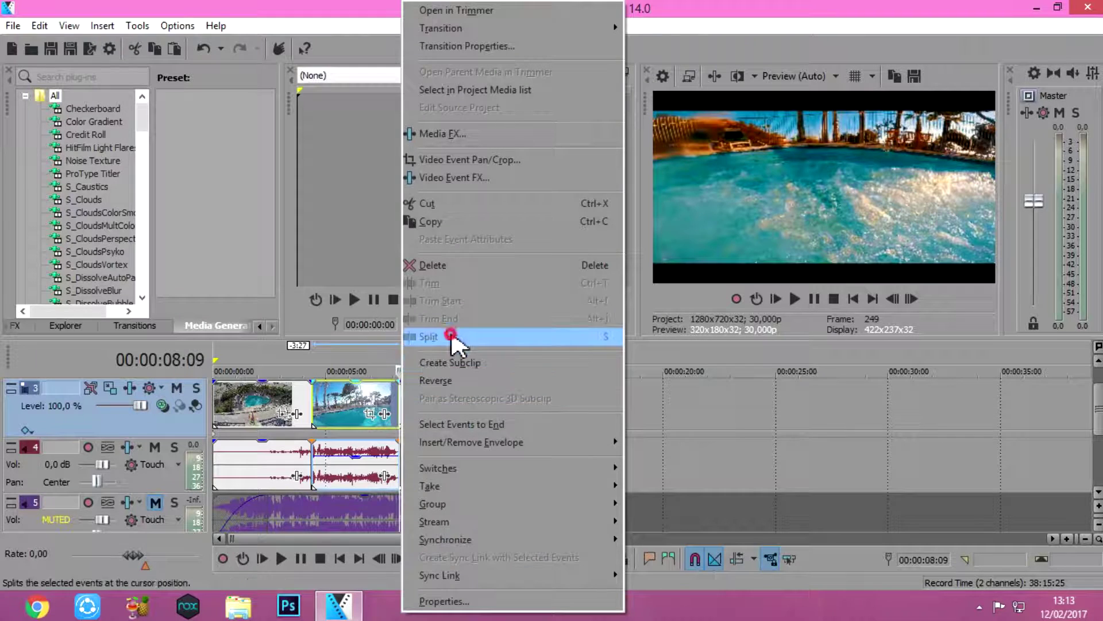
# Unmute the music track and split its audio event at 00:00:04:12 and 00:00:08:09, matching the middle clip's edges
pyautogui.click(317, 451)
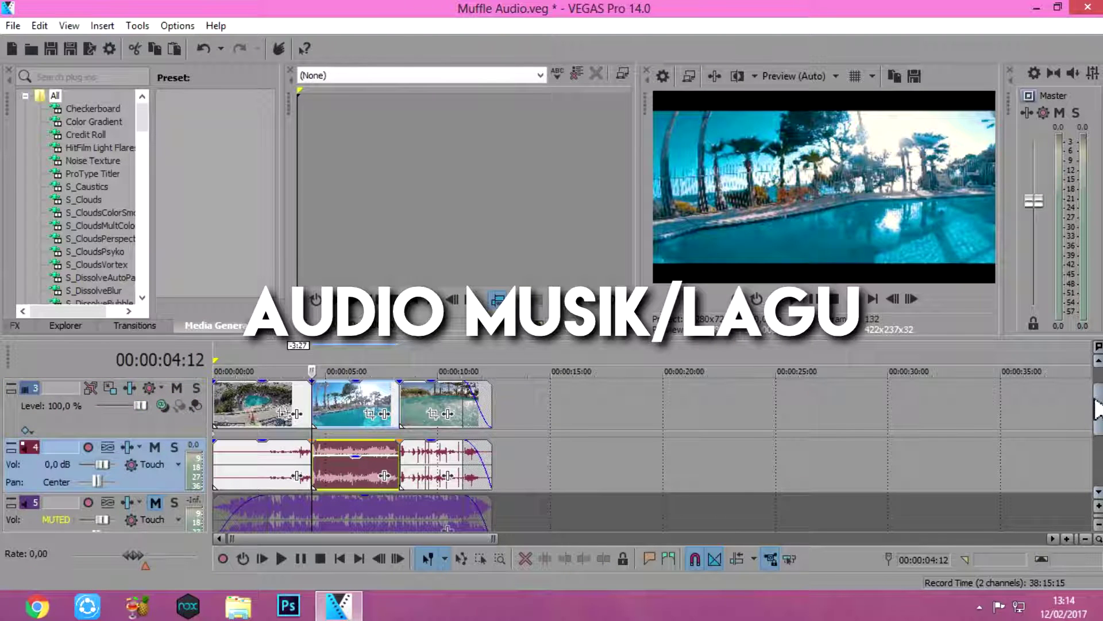
pyautogui.scroll(-1, 1097, 409)
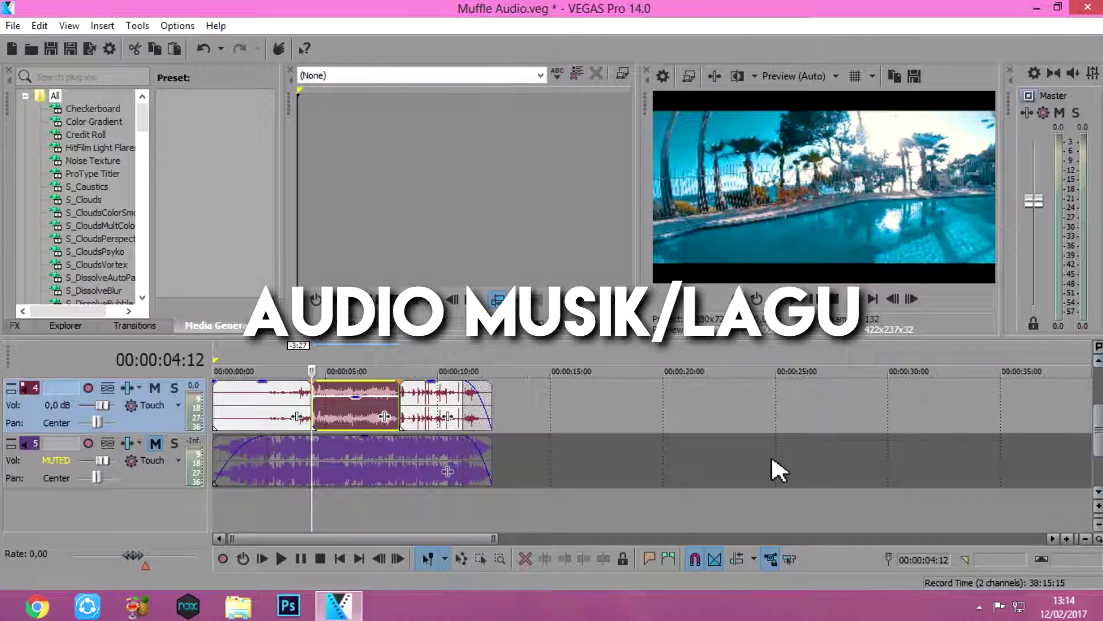
pyautogui.click(155, 443)
pyautogui.rightClick(329, 447)
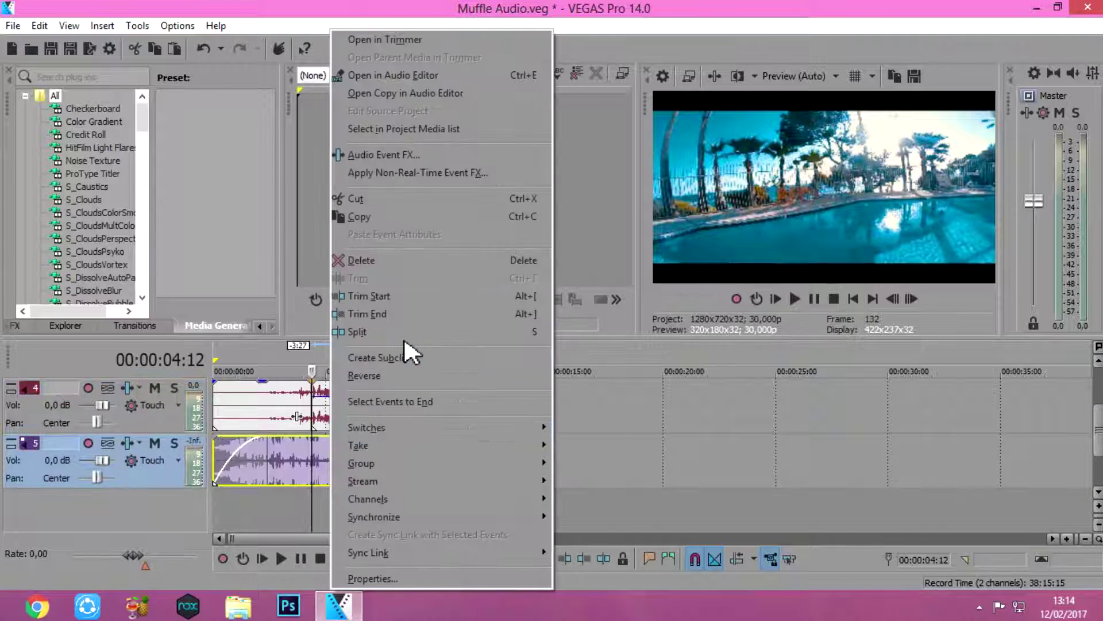
pyautogui.click(411, 356)
pyautogui.click(406, 457)
pyautogui.rightClick(406, 457)
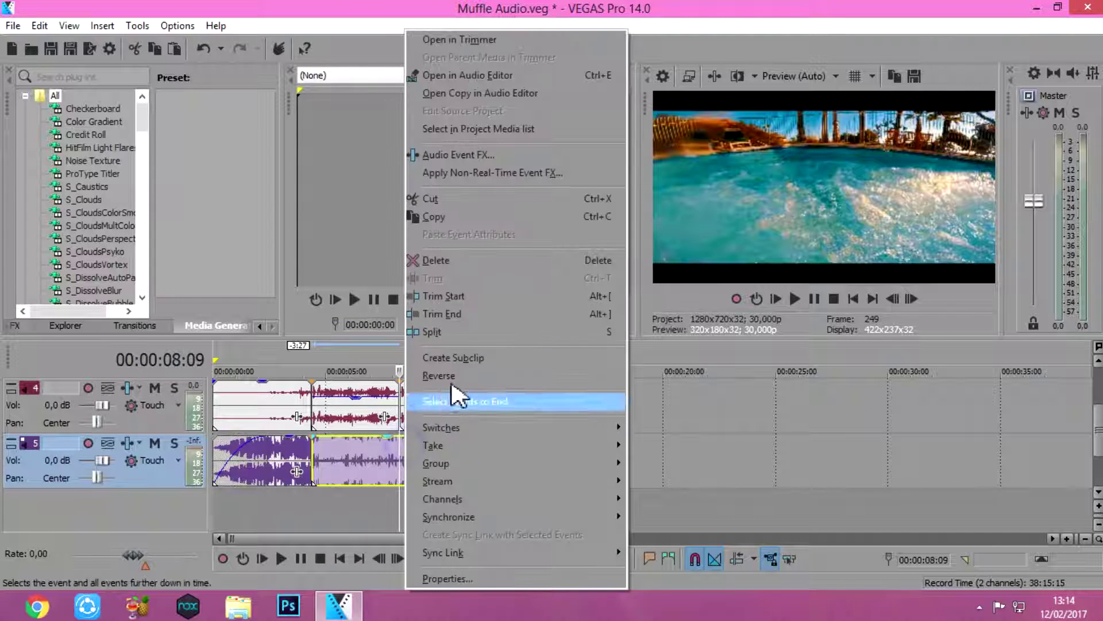
pyautogui.click(495, 331)
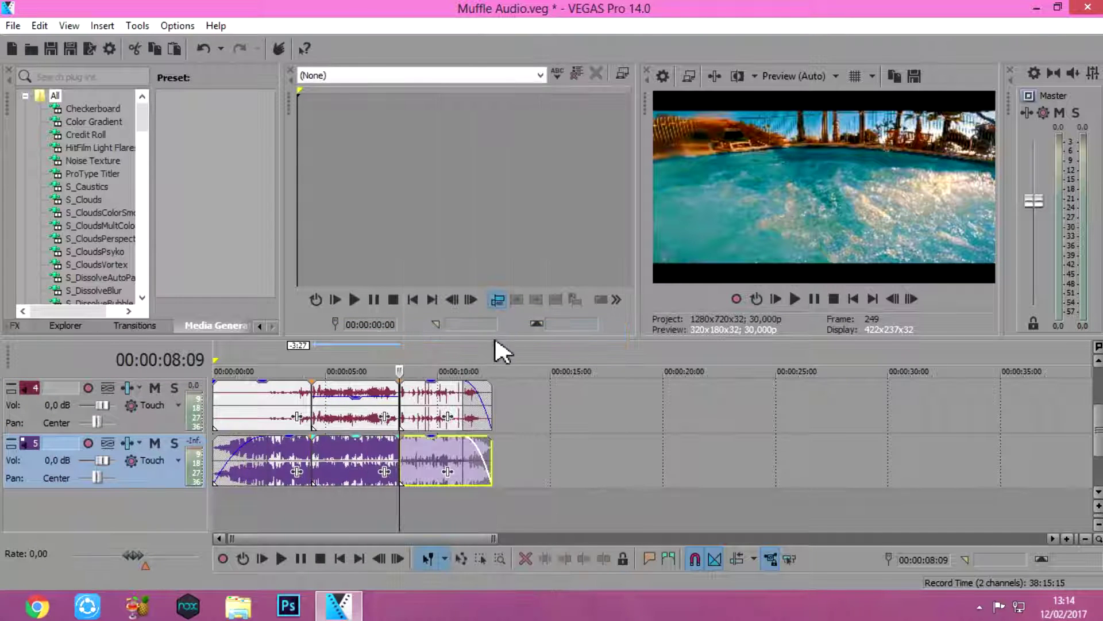
# Insert a new audio track and move the middle music segment onto it, keeping its position in time
pyautogui.click(344, 451)
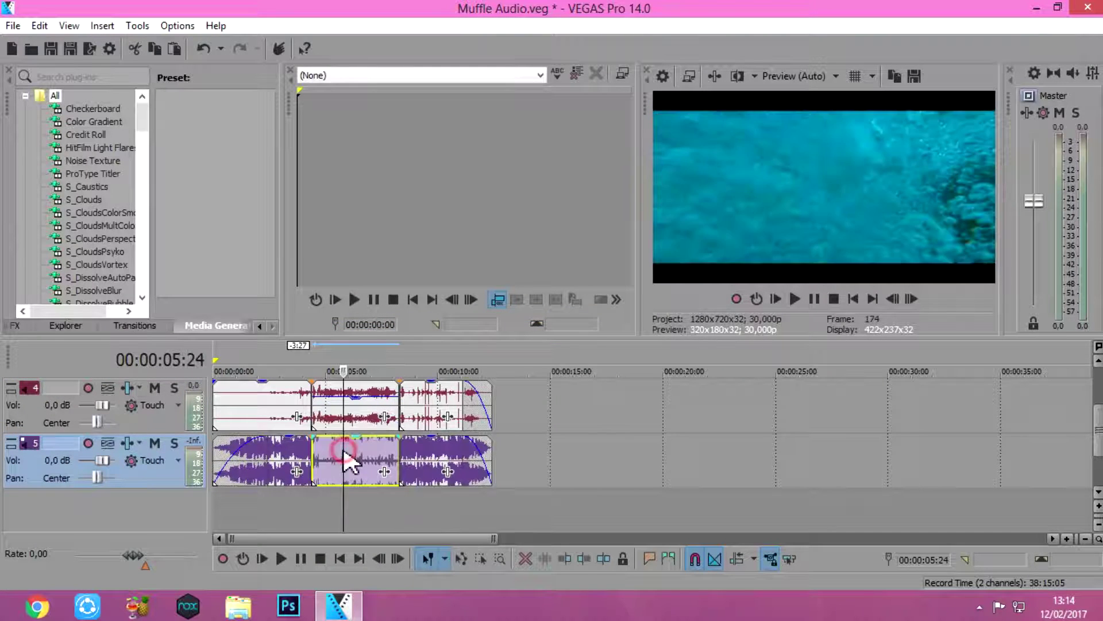
pyautogui.rightClick(517, 454)
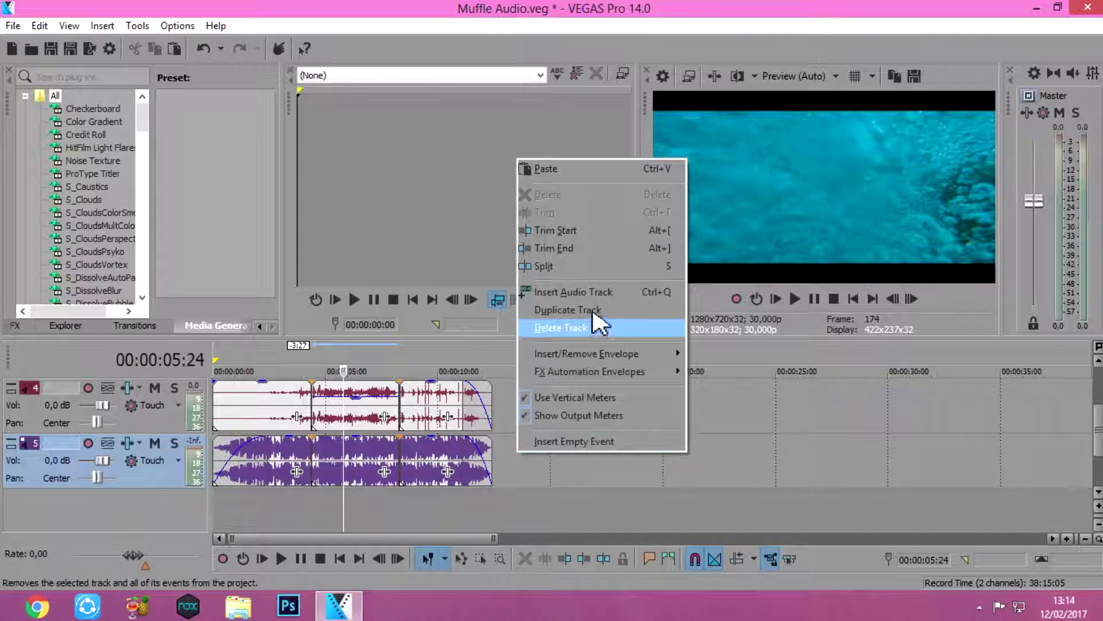
pyautogui.click(592, 293)
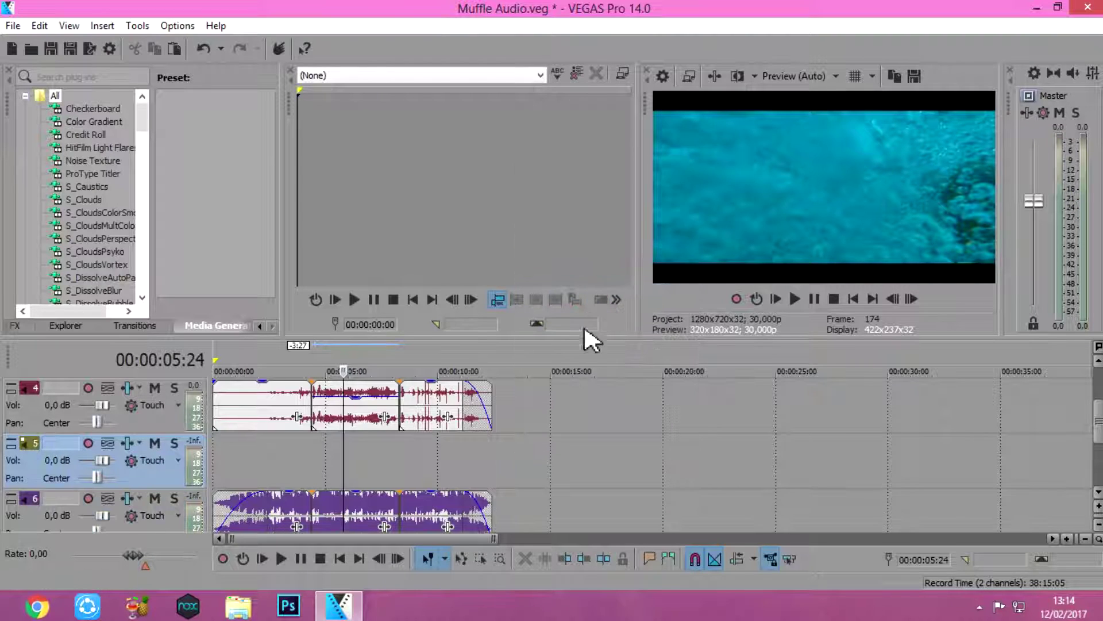
pyautogui.click(365, 505)
pyautogui.moveTo(368, 474)
pyautogui.mouseDown()
pyautogui.moveTo(368, 509)
pyautogui.moveTo(370, 485)
pyautogui.mouseUp()
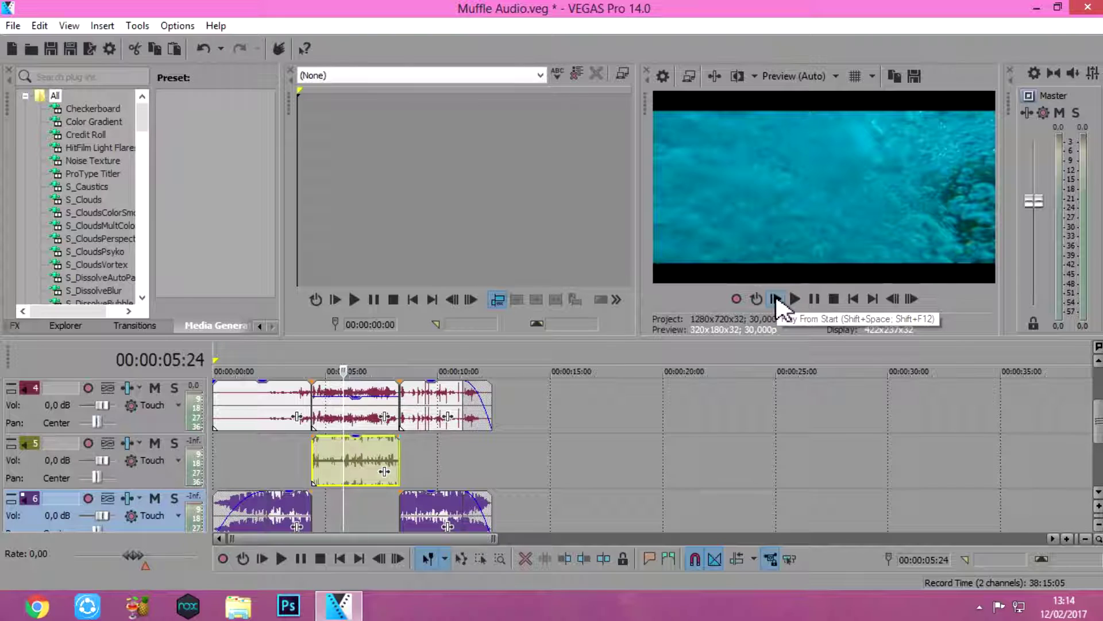
# Play the project from the start to hear the split music before adding any effect
pyautogui.click(775, 298)
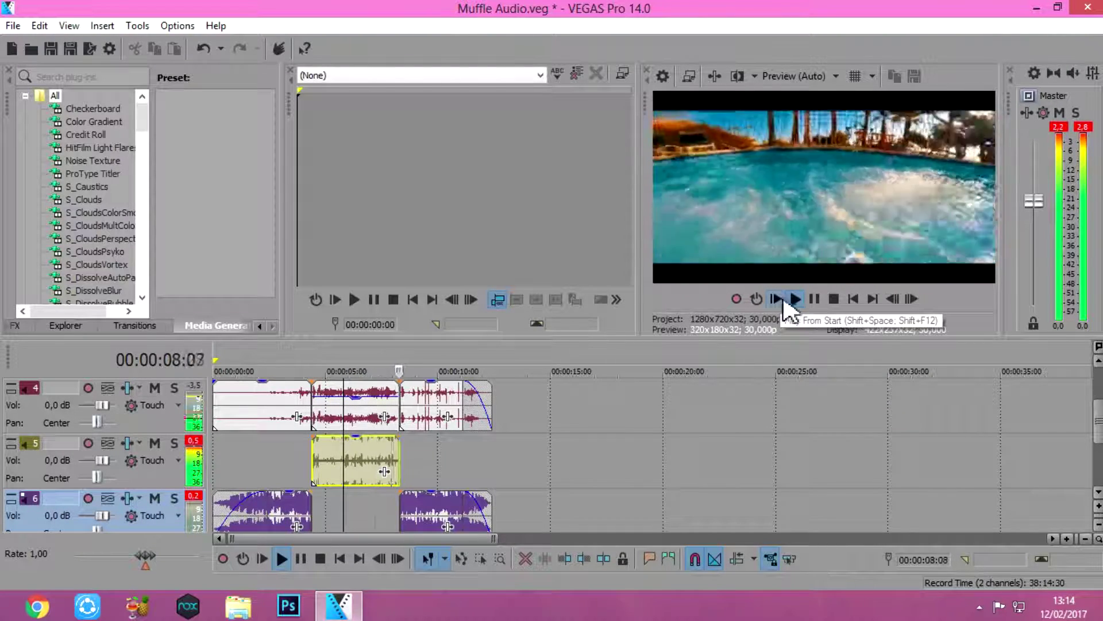
pyautogui.click(810, 299)
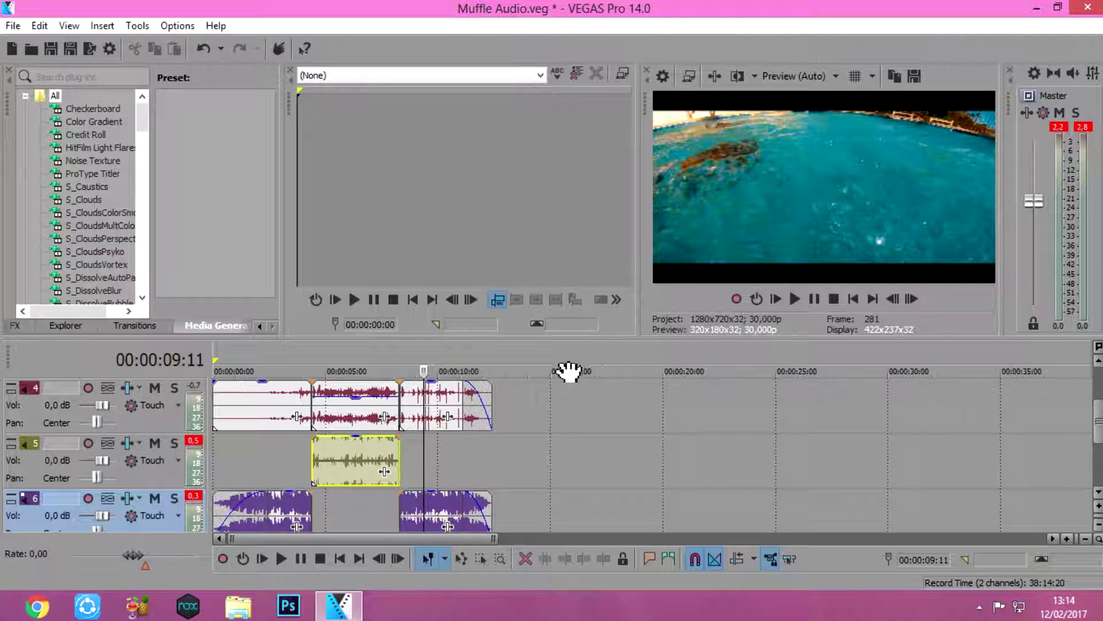
# Add the Smooth/Enhance effect to the middle music segment and set its operation to -5
pyautogui.click(358, 454)
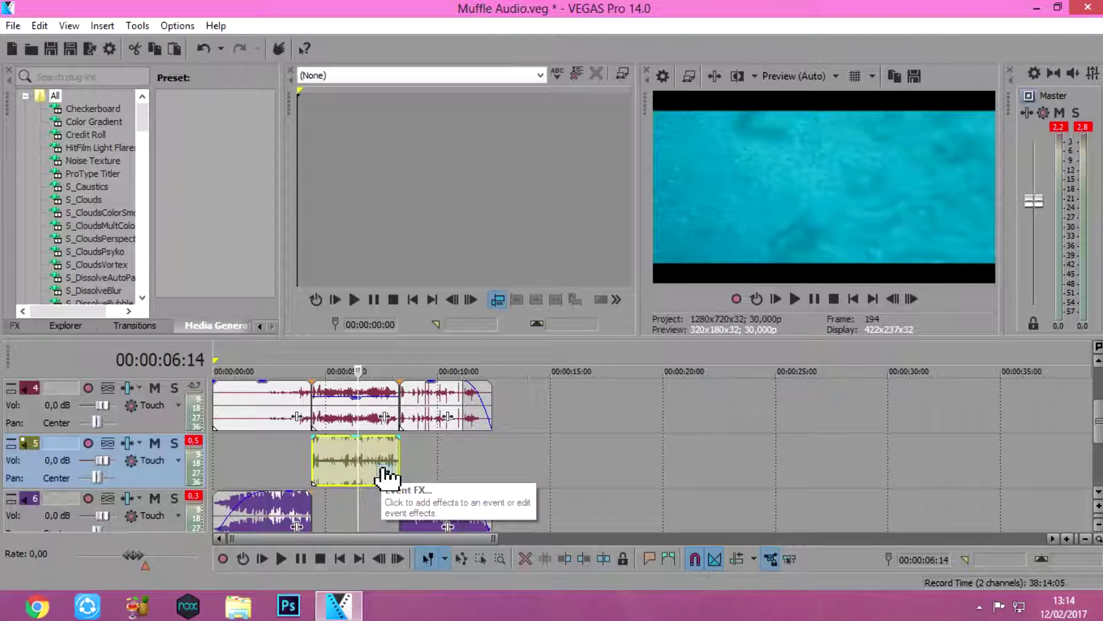
pyautogui.click(382, 468)
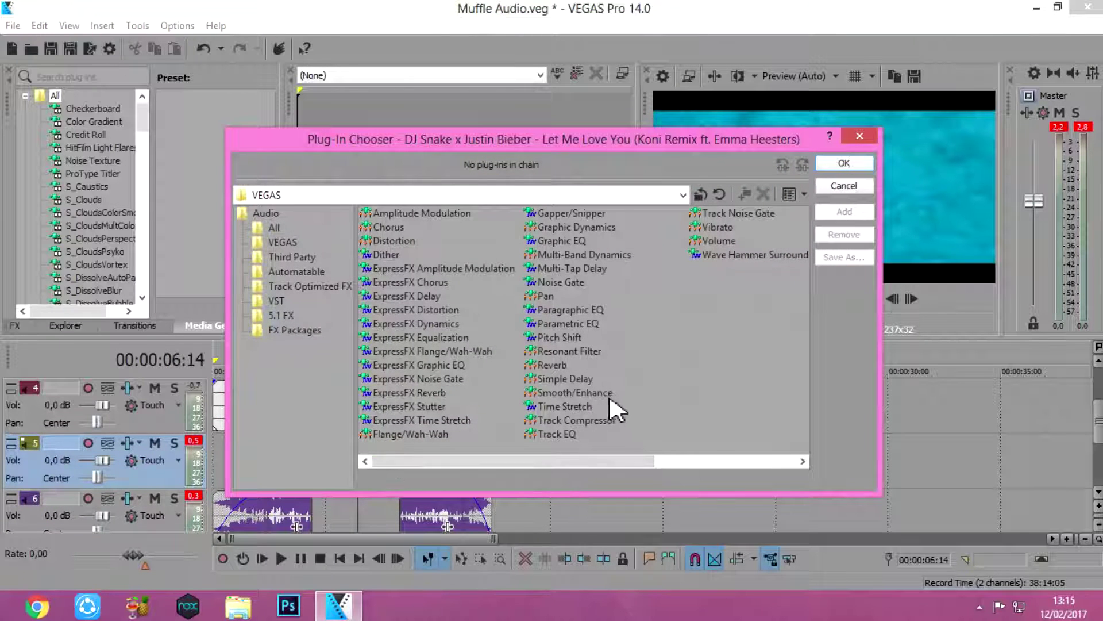
pyautogui.click(603, 395)
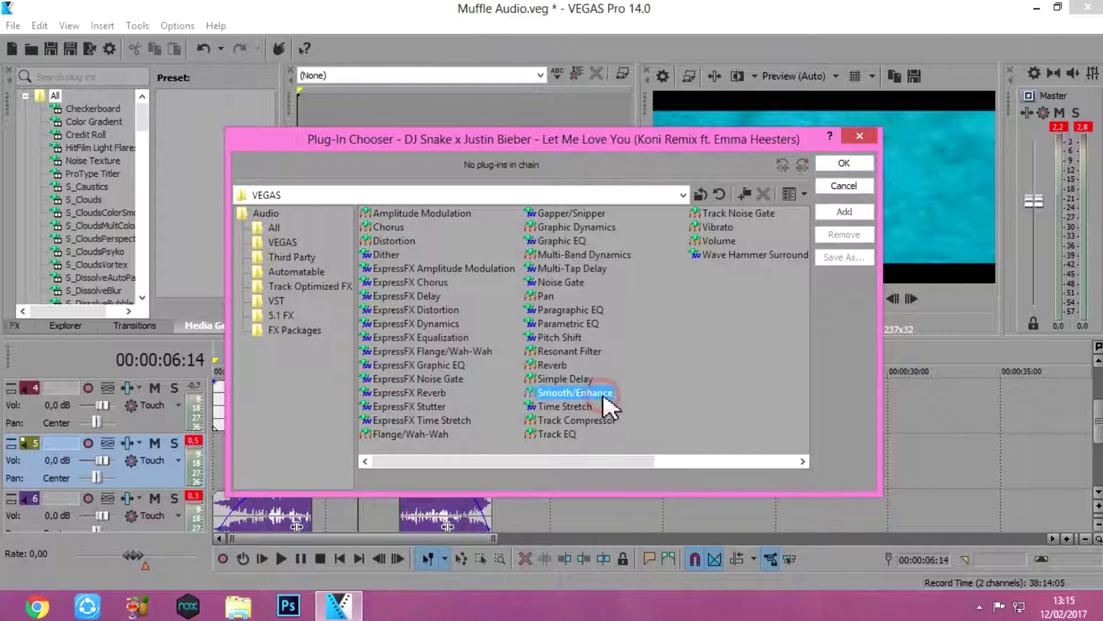
pyautogui.click(844, 212)
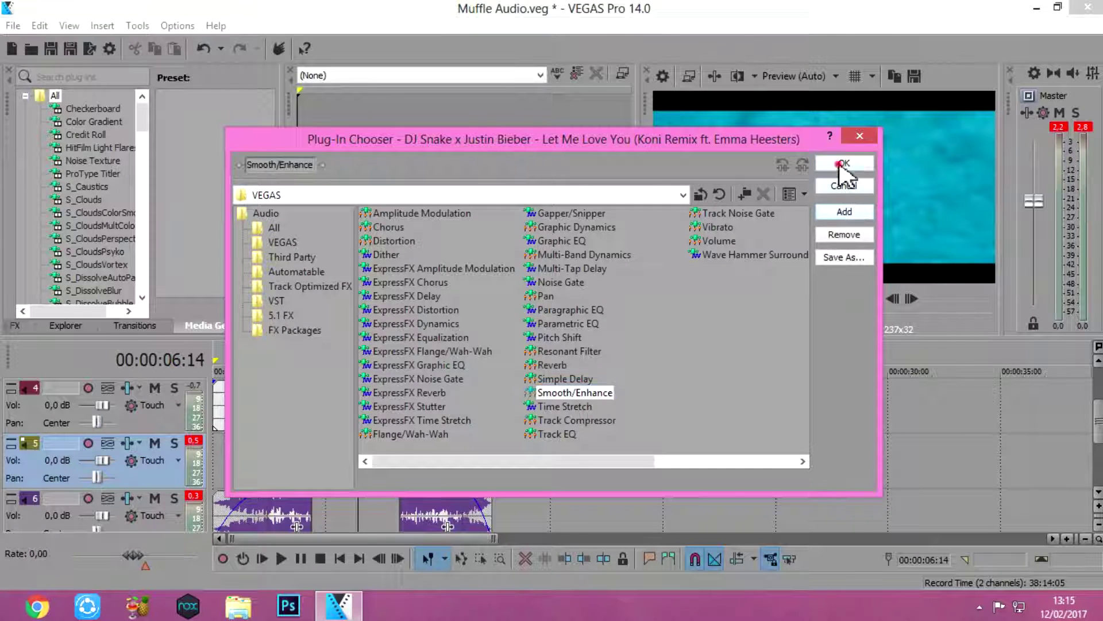
pyautogui.click(843, 165)
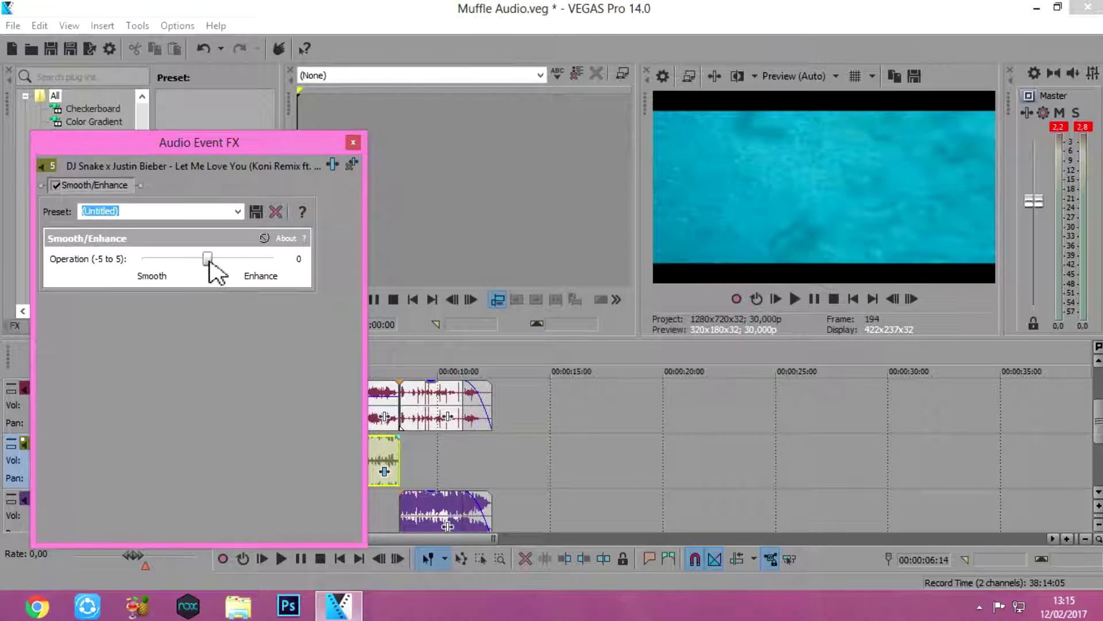
pyautogui.moveTo(213, 258); pyautogui.dragTo(129, 268)
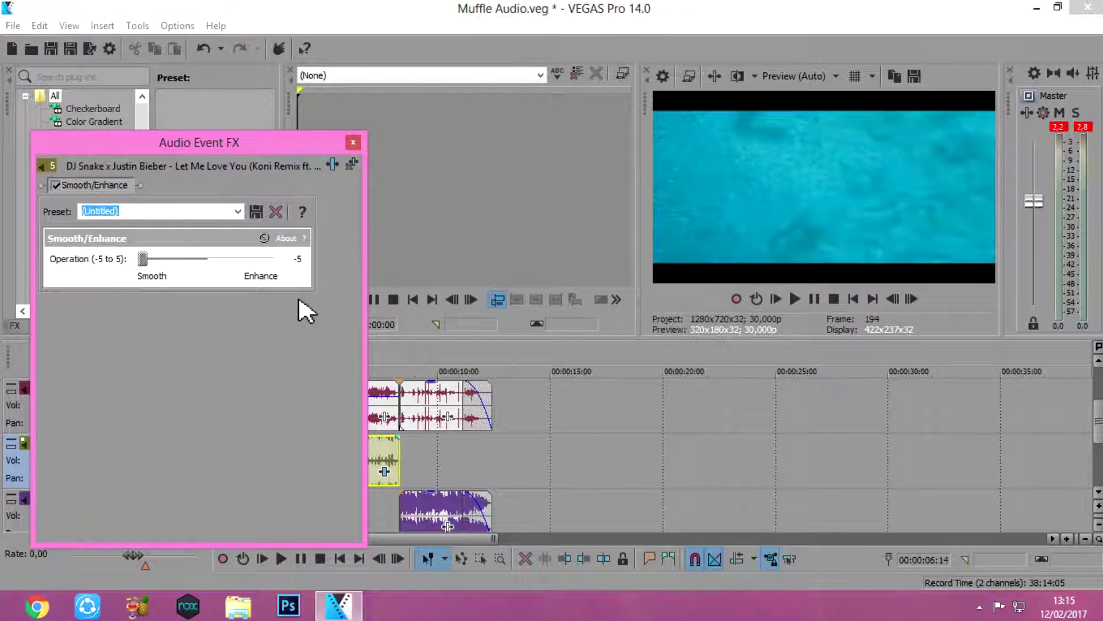
pyautogui.click(353, 144)
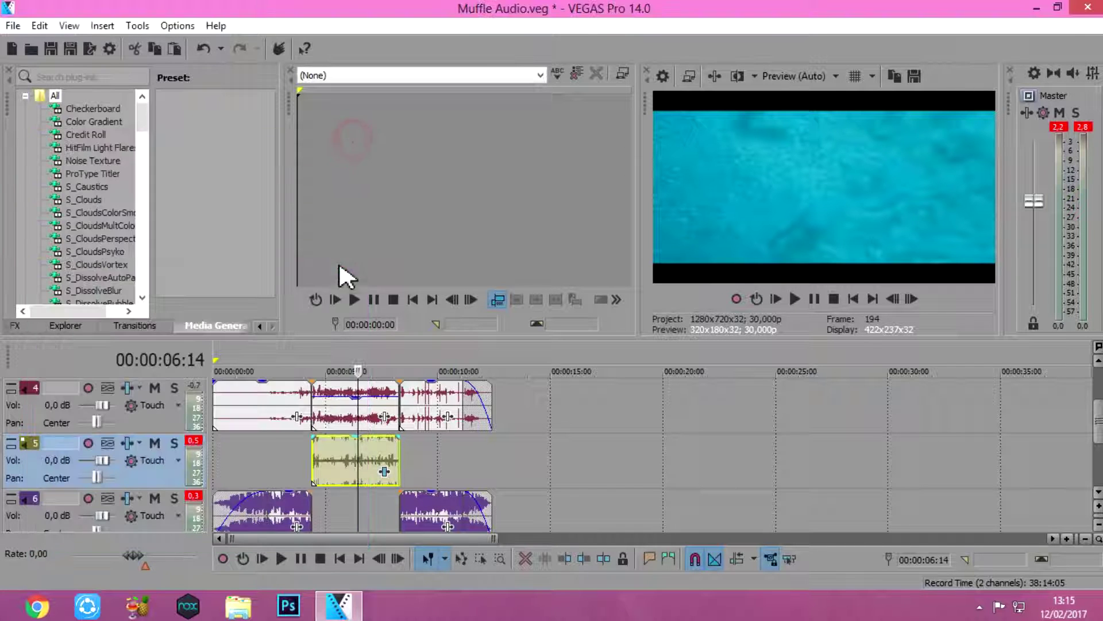
# Play from just before the middle music segment to hear the single Smooth/Enhance effect
pyautogui.click(295, 457)
pyautogui.click(795, 299)
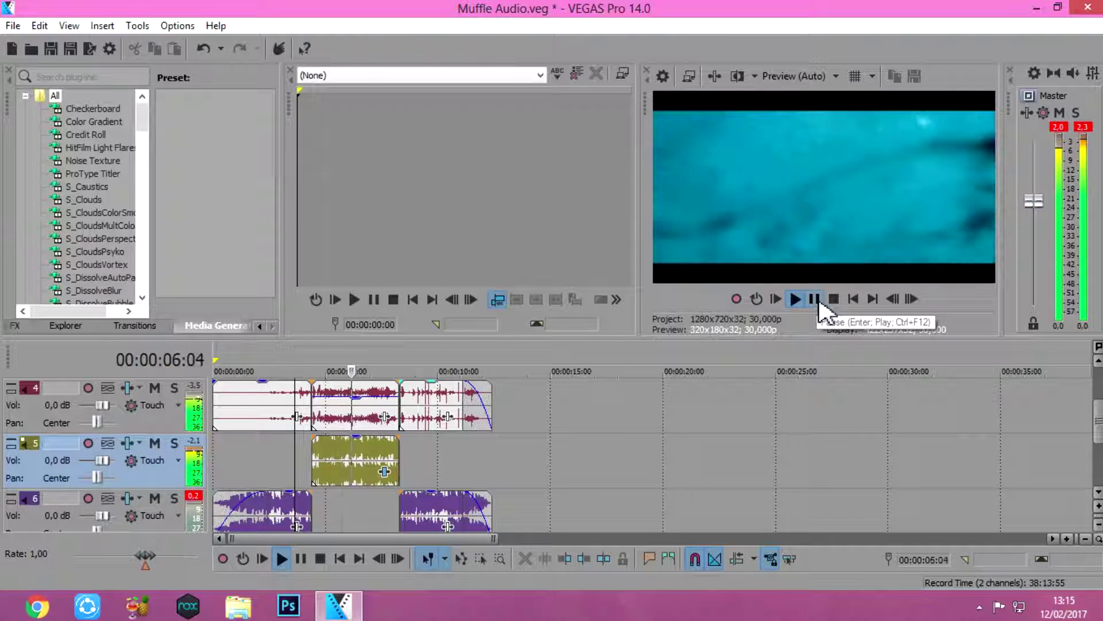
pyautogui.click(815, 299)
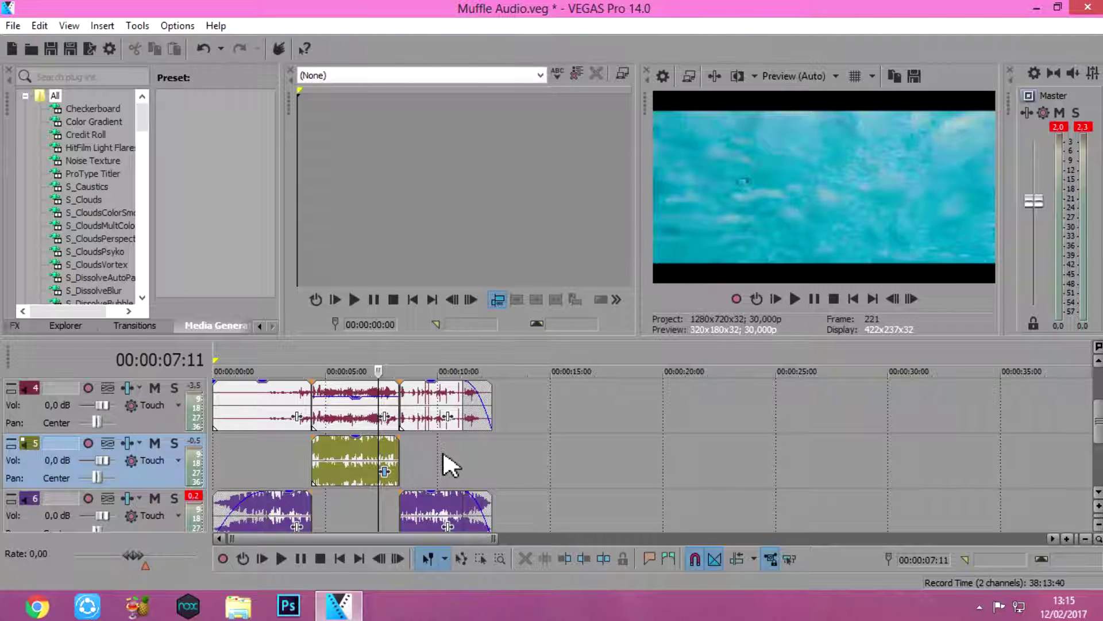
# Add two more Smooth/Enhance plug-ins to the middle music segment's effect chain
pyautogui.click(384, 471)
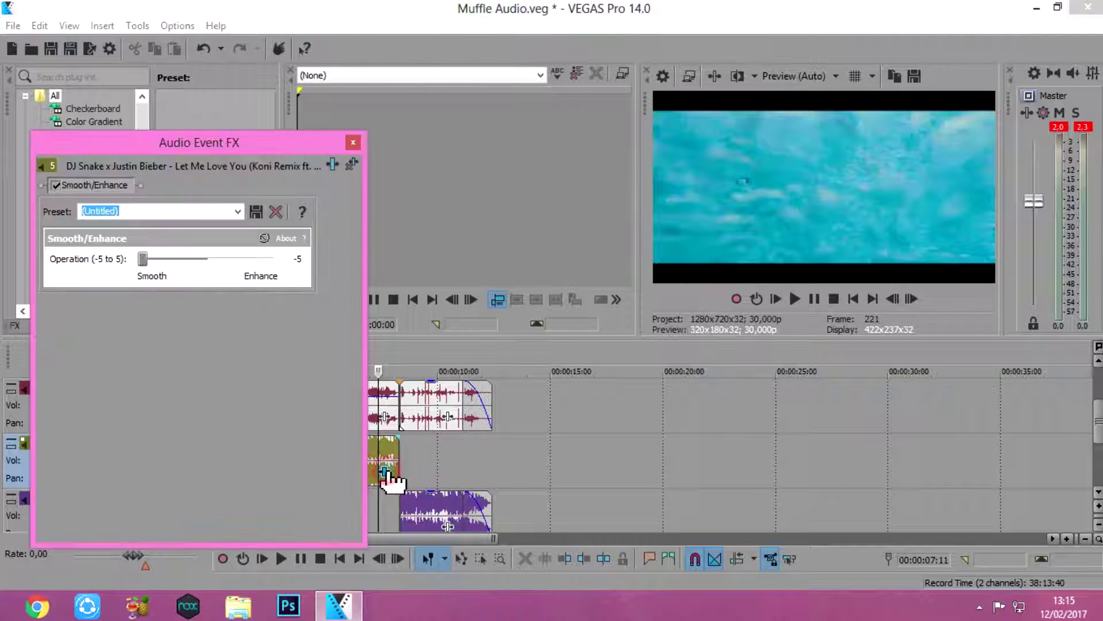
pyautogui.click(332, 166)
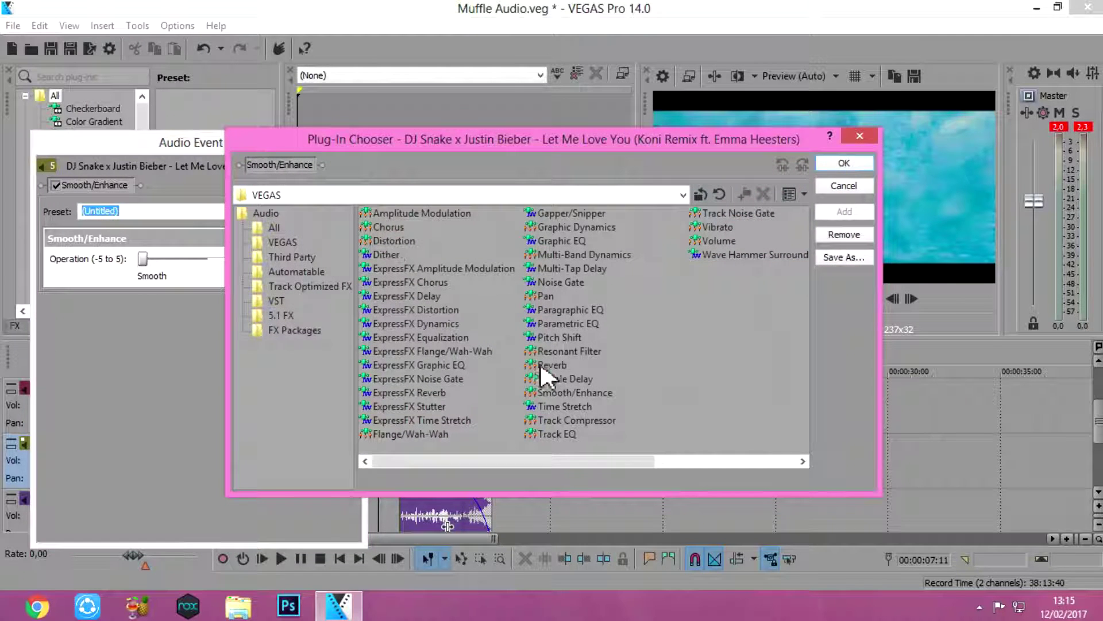
pyautogui.click(576, 393)
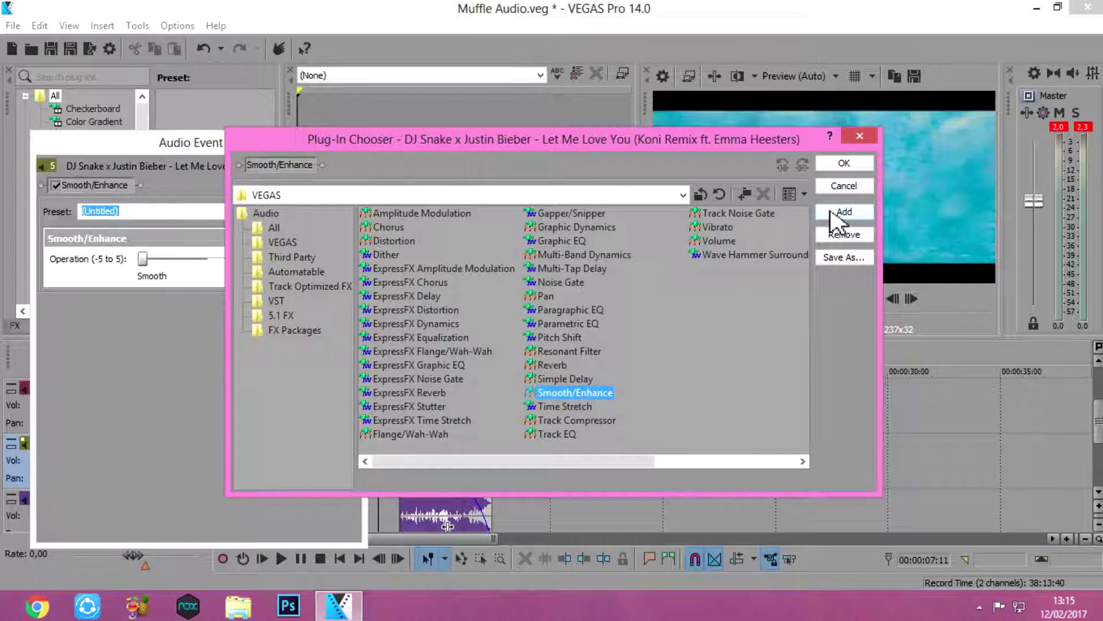
pyautogui.click(842, 213)
pyautogui.click(842, 213)
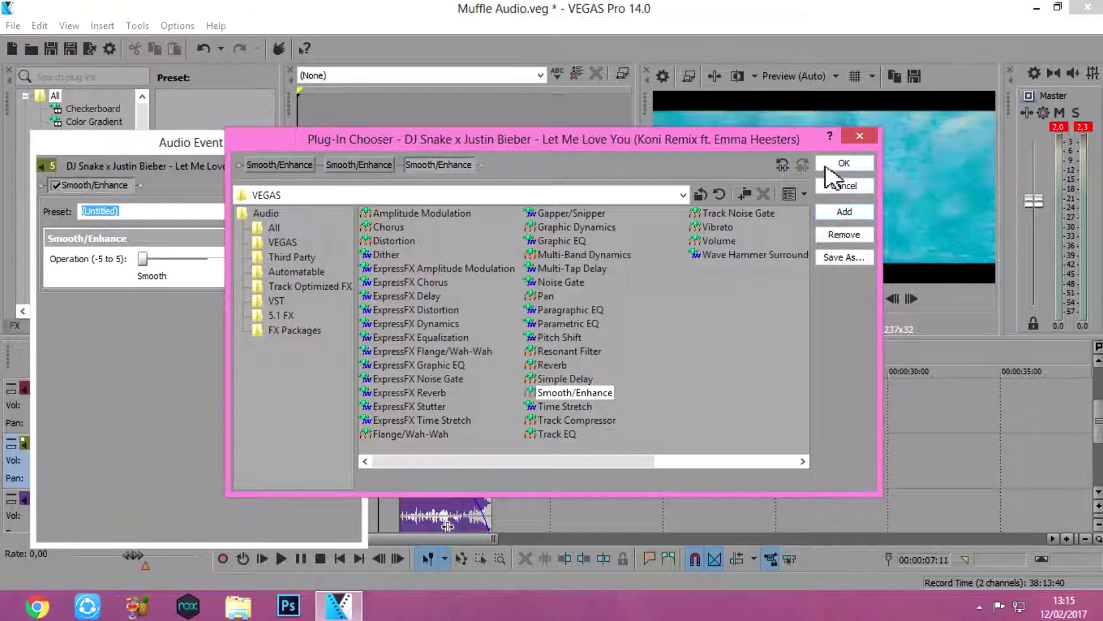
pyautogui.click(843, 163)
# Set the operation to -5 on the third Smooth/Enhance effect and to -4 on the second
pyautogui.click(207, 258)
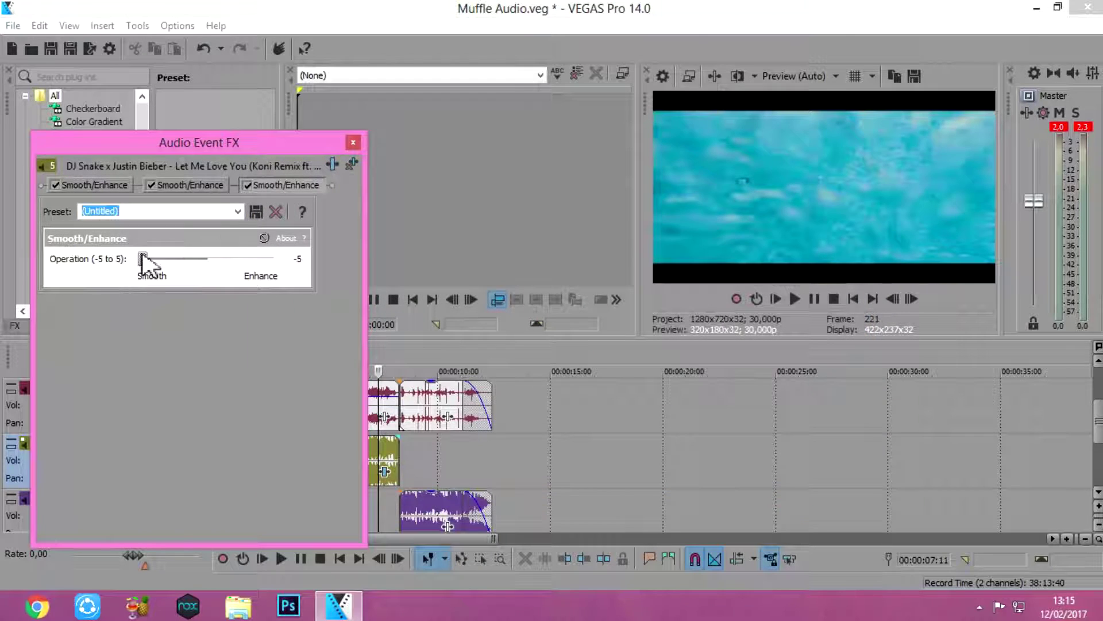
pyautogui.click(199, 183)
pyautogui.moveTo(207, 258); pyautogui.dragTo(156, 260)
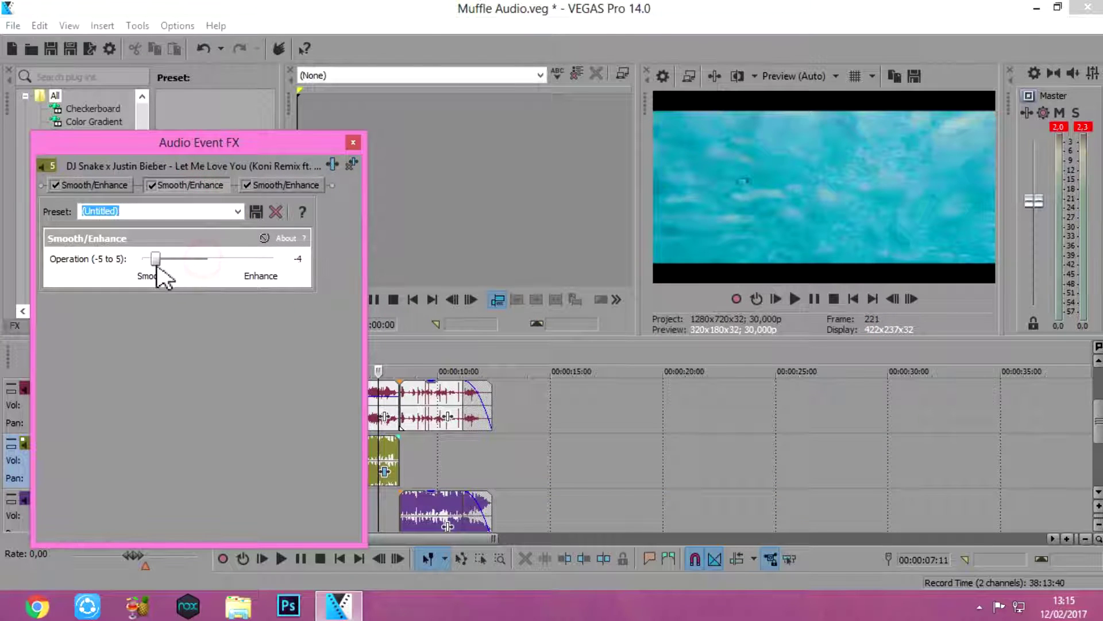
pyautogui.click(352, 143)
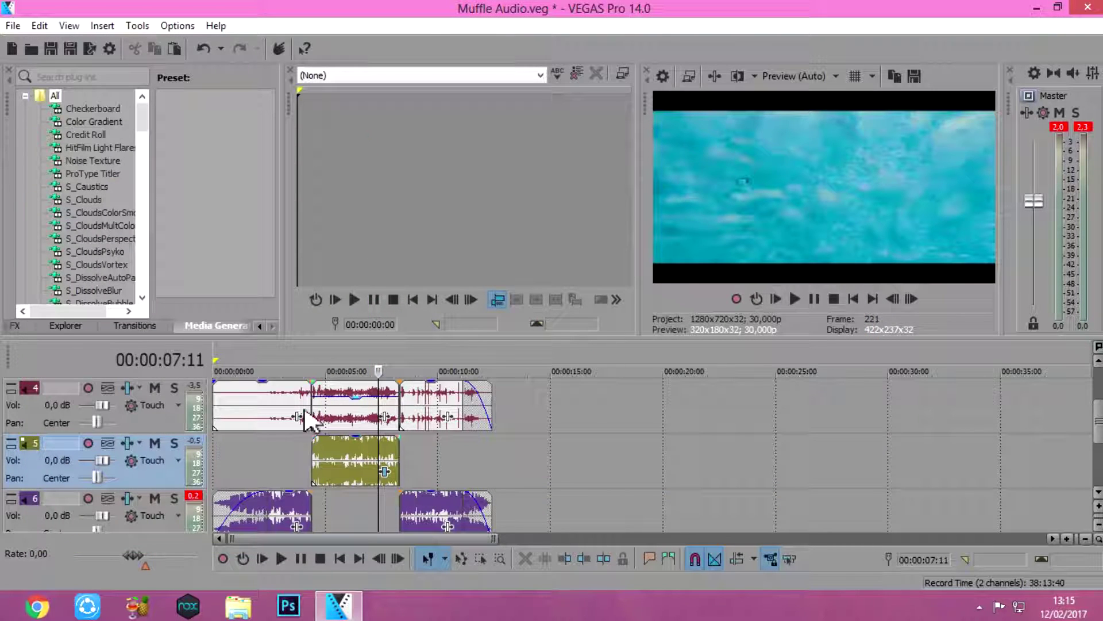
# Play the transition into the middle music segment to hear the three stacked Smooth/Enhance effects
pyautogui.click(286, 450)
pyautogui.click(796, 299)
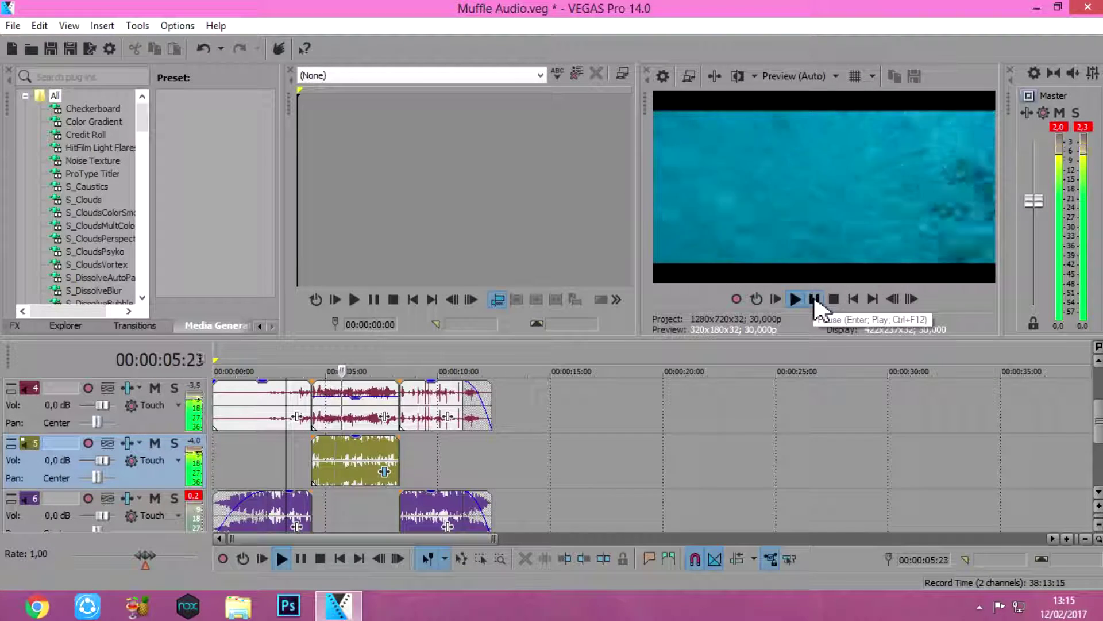
pyautogui.click(815, 299)
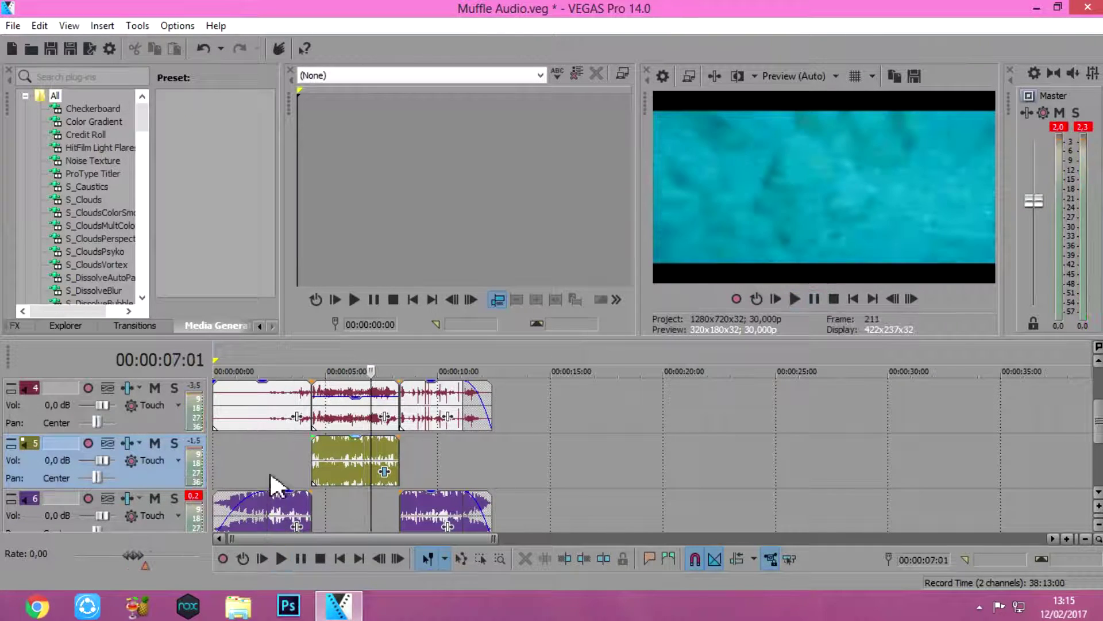
# Extend the end of the first music segment and the start of the last one, about 15 frames for the latter, to overlap the middle segment
pyautogui.click(307, 516)
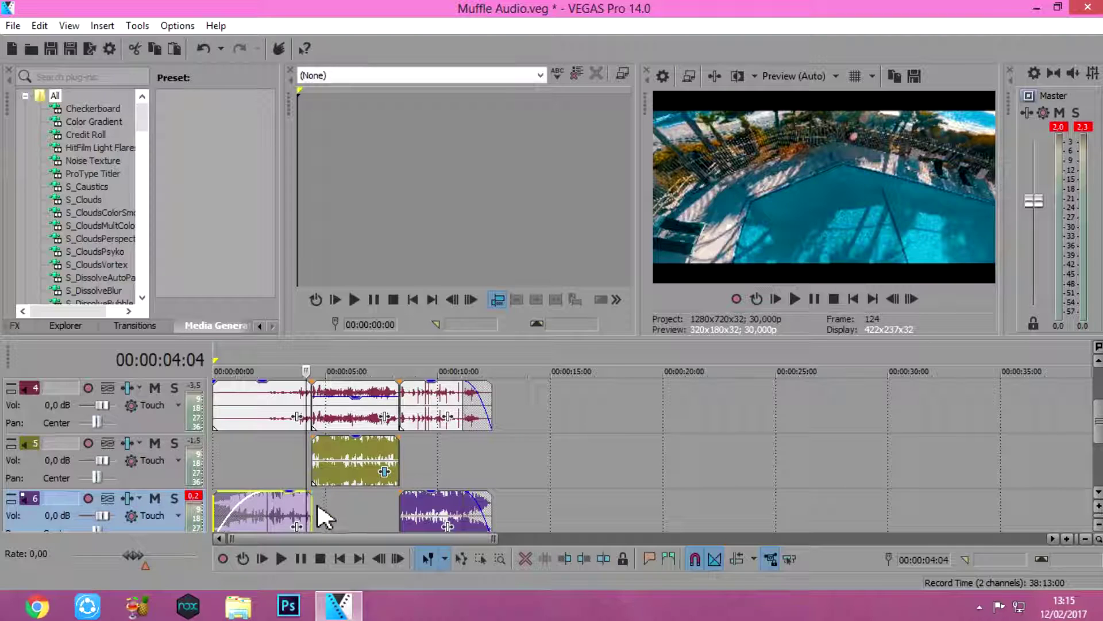
pyautogui.moveTo(311, 505); pyautogui.dragTo(325, 504)
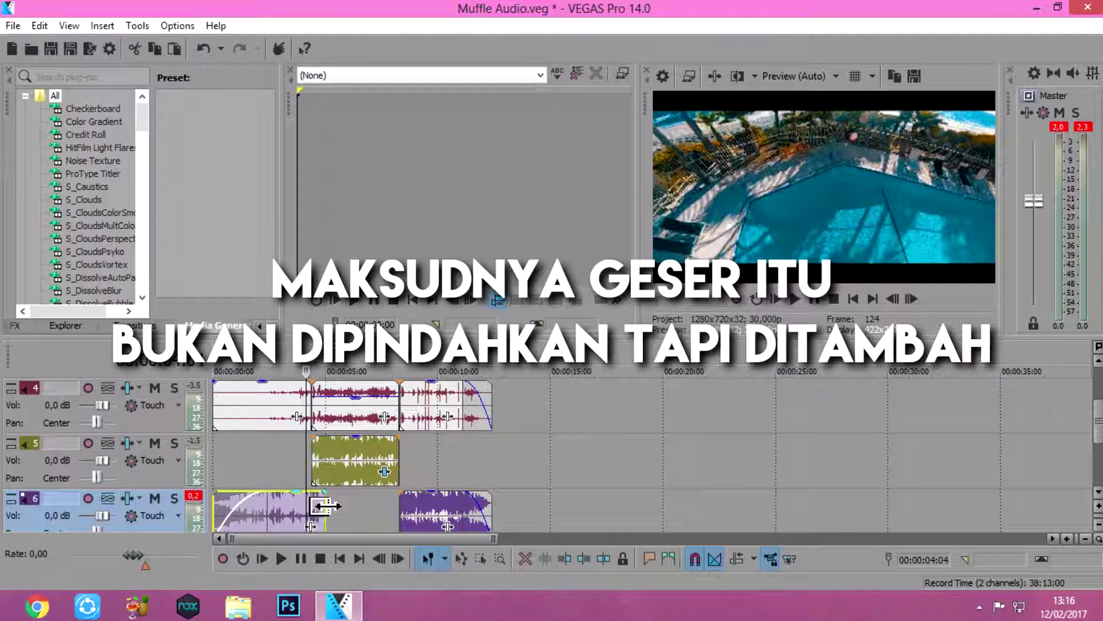
pyautogui.click(404, 508)
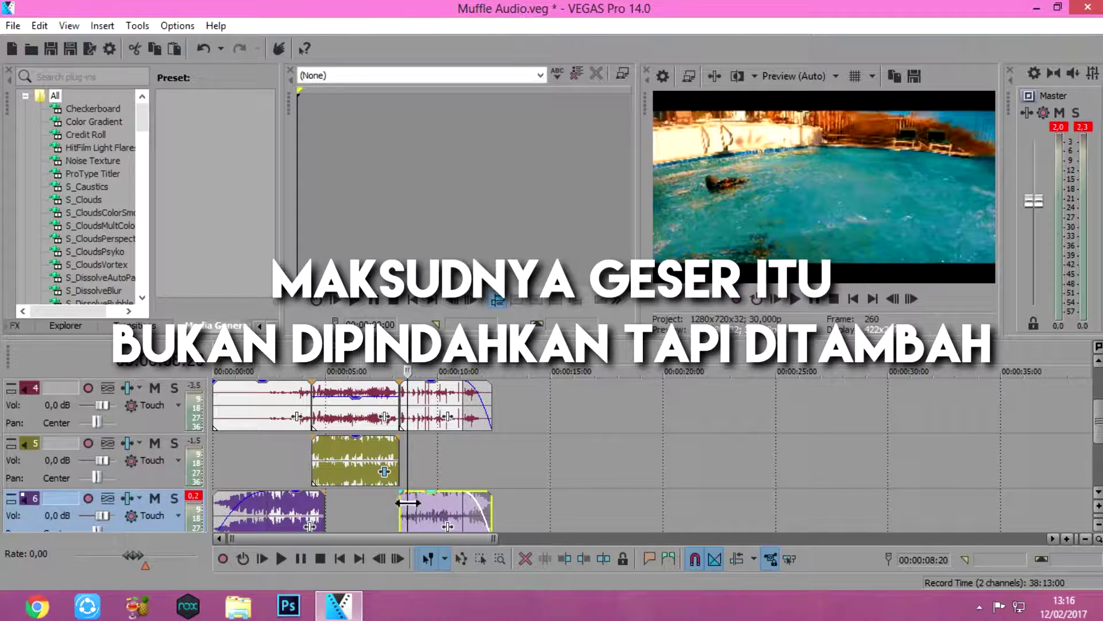
pyautogui.moveTo(401, 506); pyautogui.dragTo(394, 506)
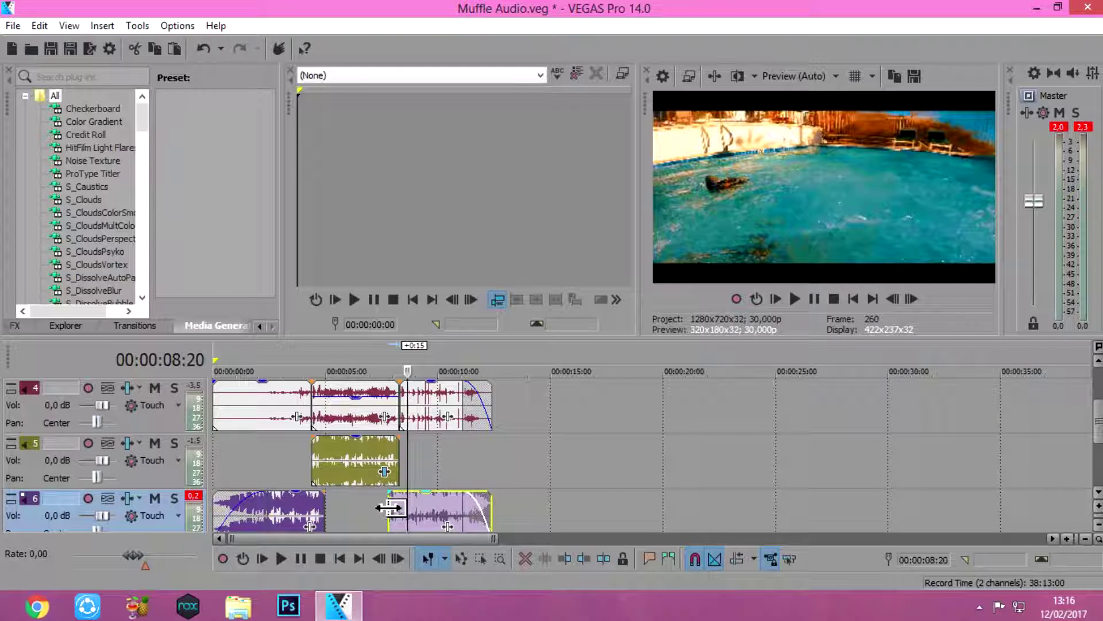
# Crossfade both overlaps by fading the middle music segment in and out, the first segment out at its end, and the last segment in
pyautogui.click(307, 506)
pyautogui.scroll(5, 315, 510)
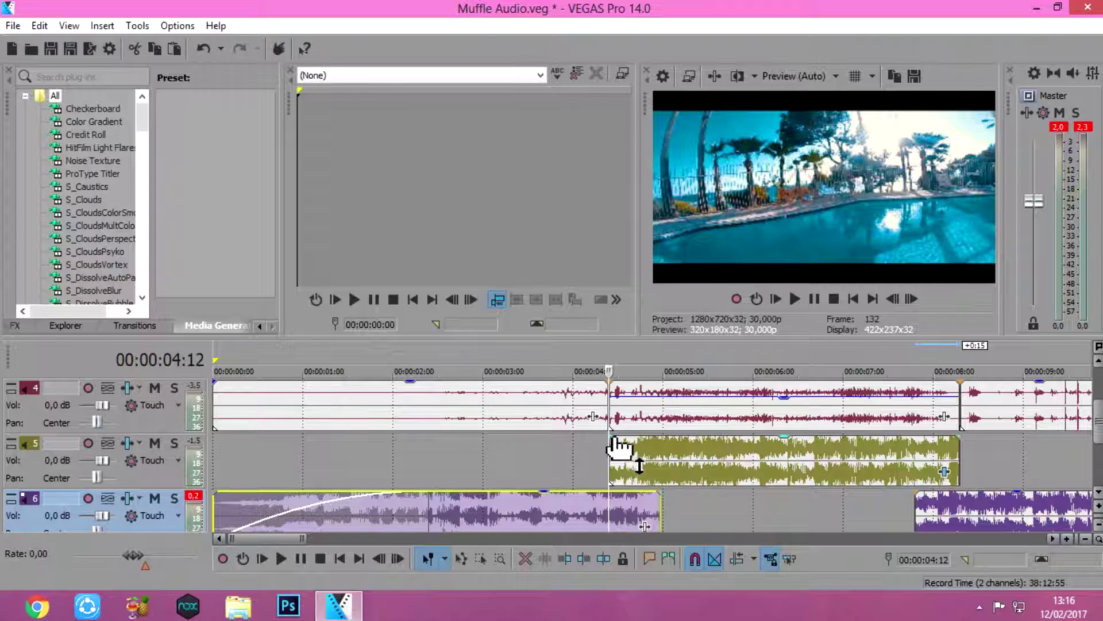
pyautogui.moveTo(607, 435); pyautogui.dragTo(661, 444)
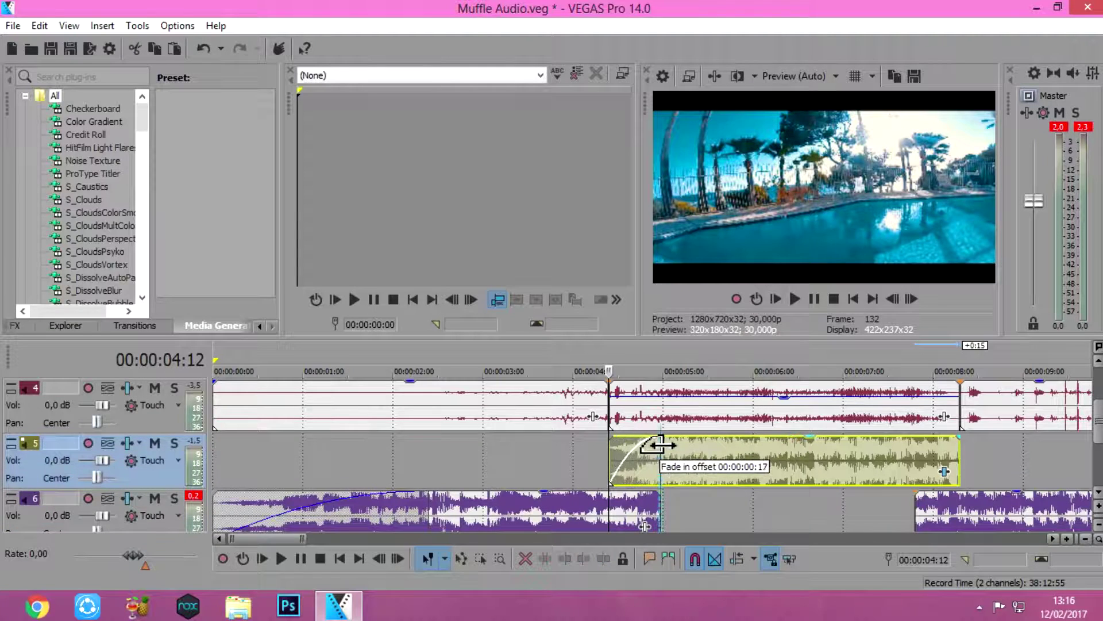
pyautogui.moveTo(659, 492); pyautogui.dragTo(624, 497)
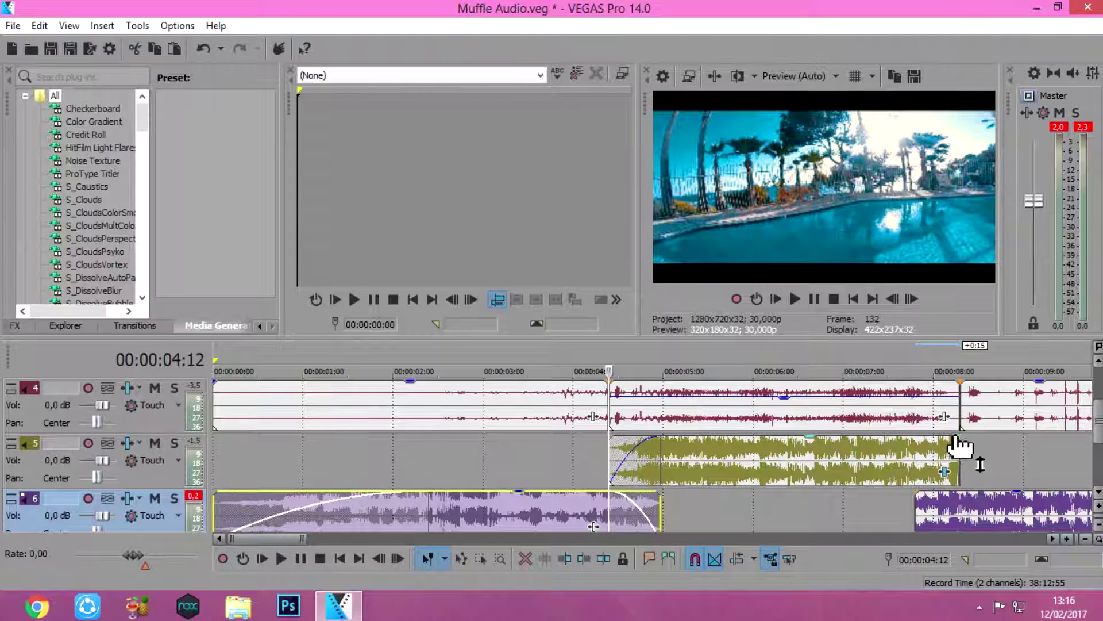
pyautogui.moveTo(964, 435); pyautogui.dragTo(919, 454)
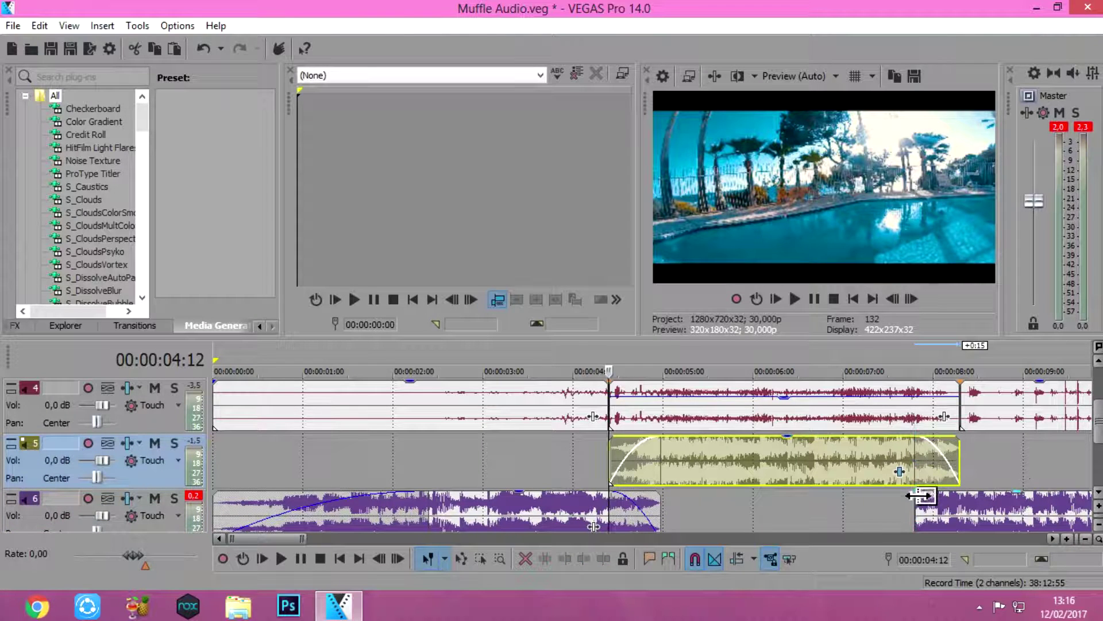
pyautogui.moveTo(916, 492); pyautogui.dragTo(954, 506)
# Play the project from the start to hear the muffled section with its crossfades
pyautogui.scroll(-3, 874, 503)
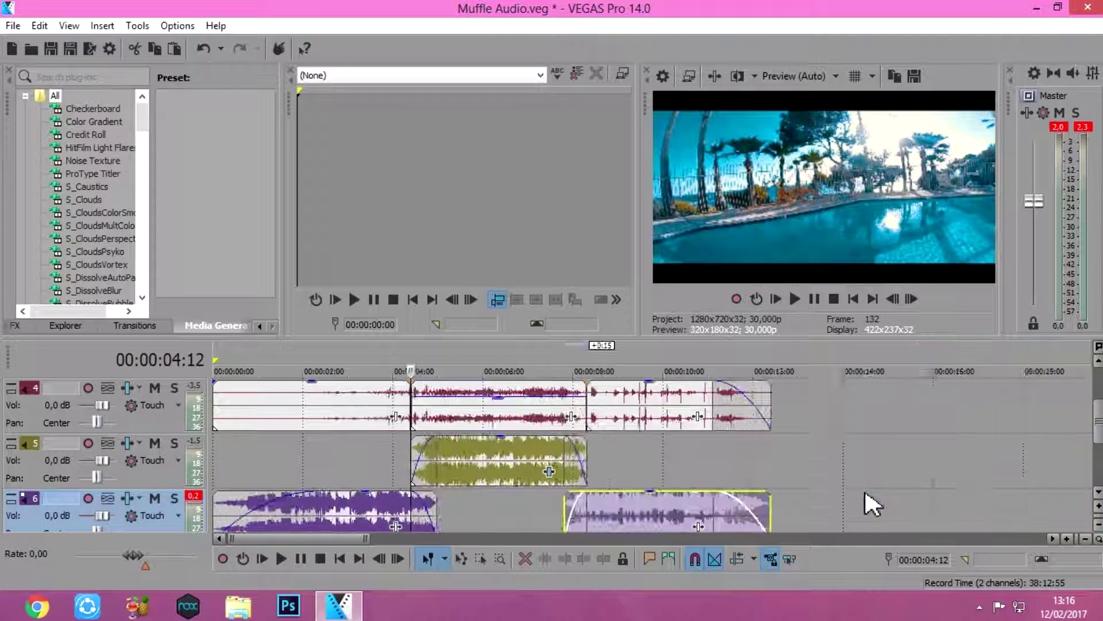
pyautogui.scroll(-3, 873, 503)
pyautogui.click(775, 299)
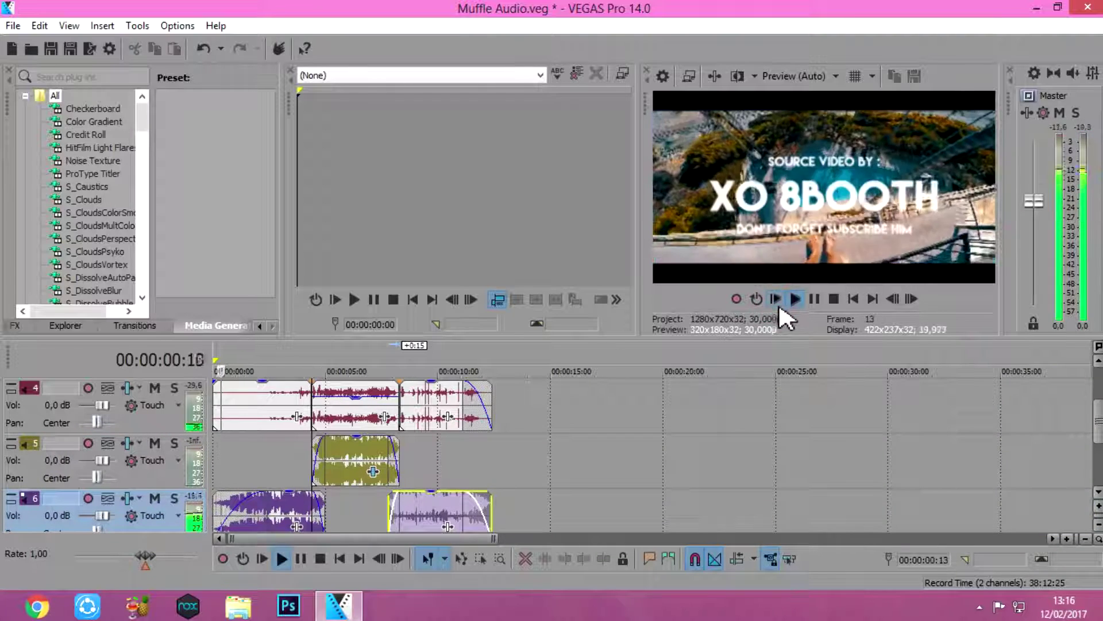